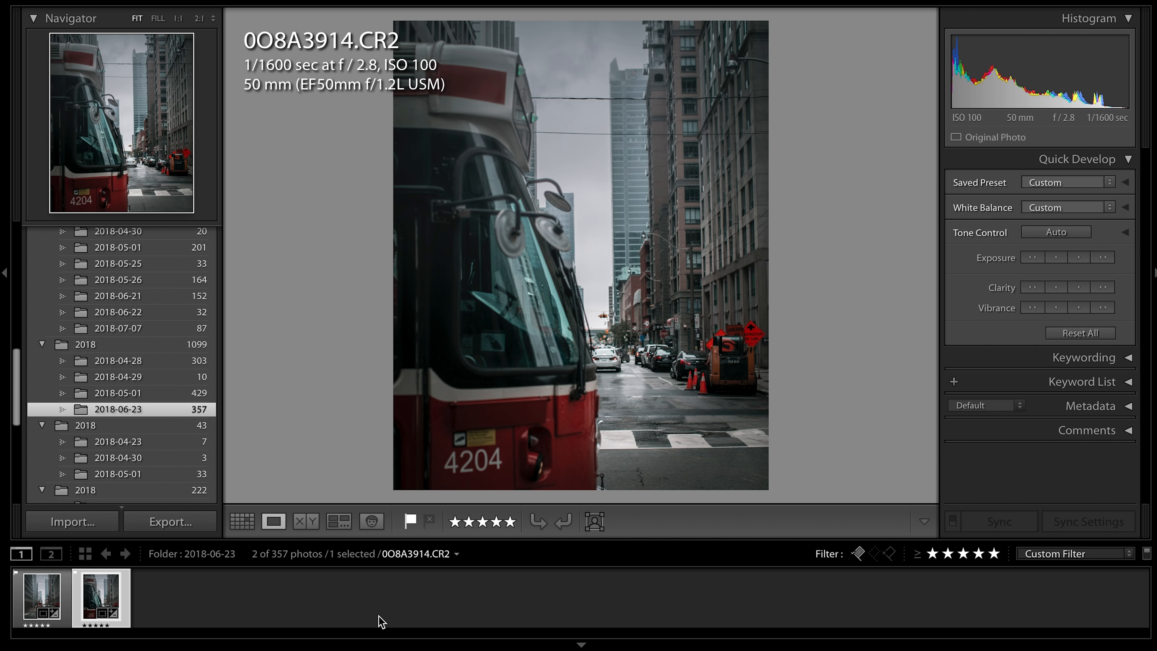
- Open the photos 0O8A3909.CR2 and 0O8A3914.CR2 together as layers in Photoshop
key(Left)
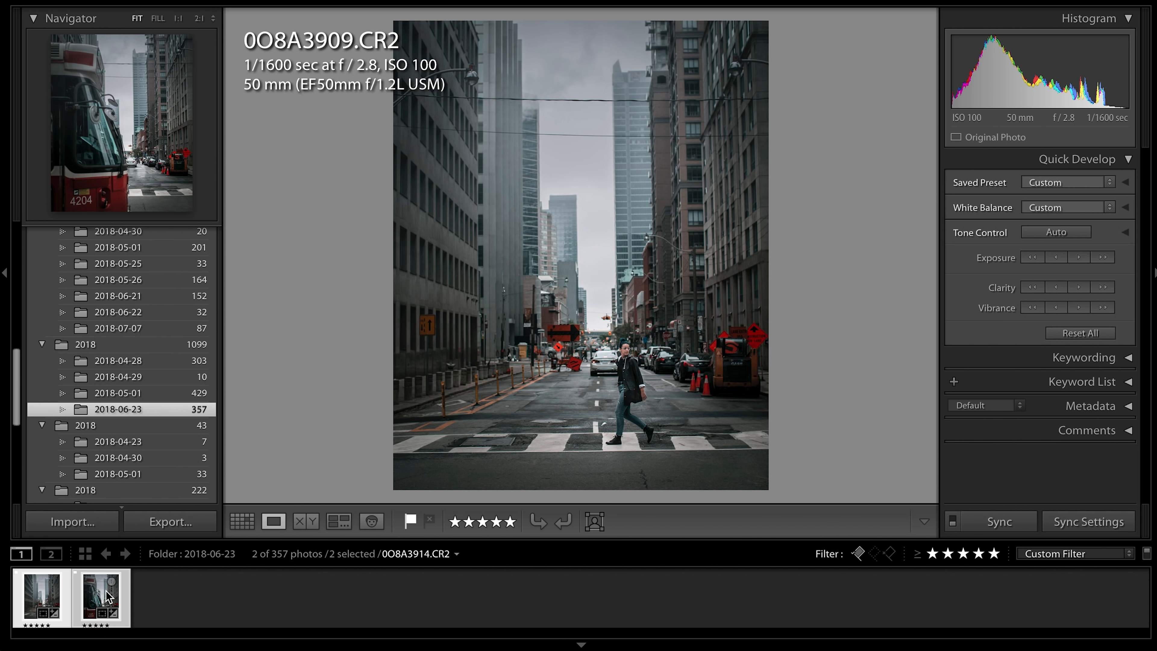
right_click(107, 596)
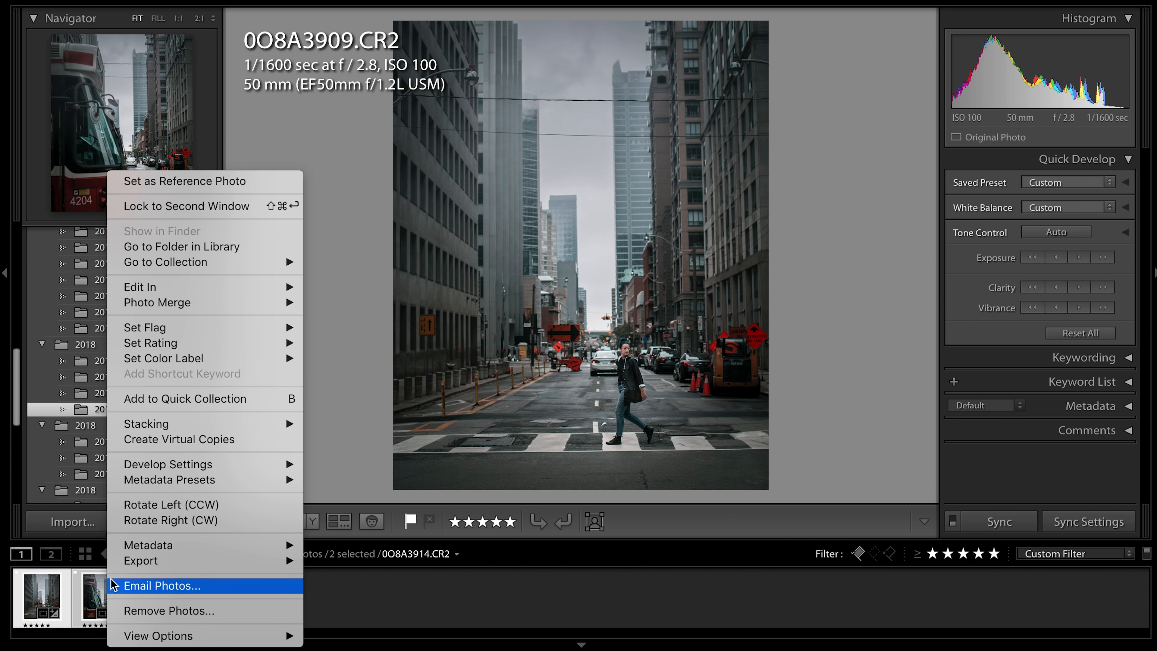
mouse_move(287, 288)
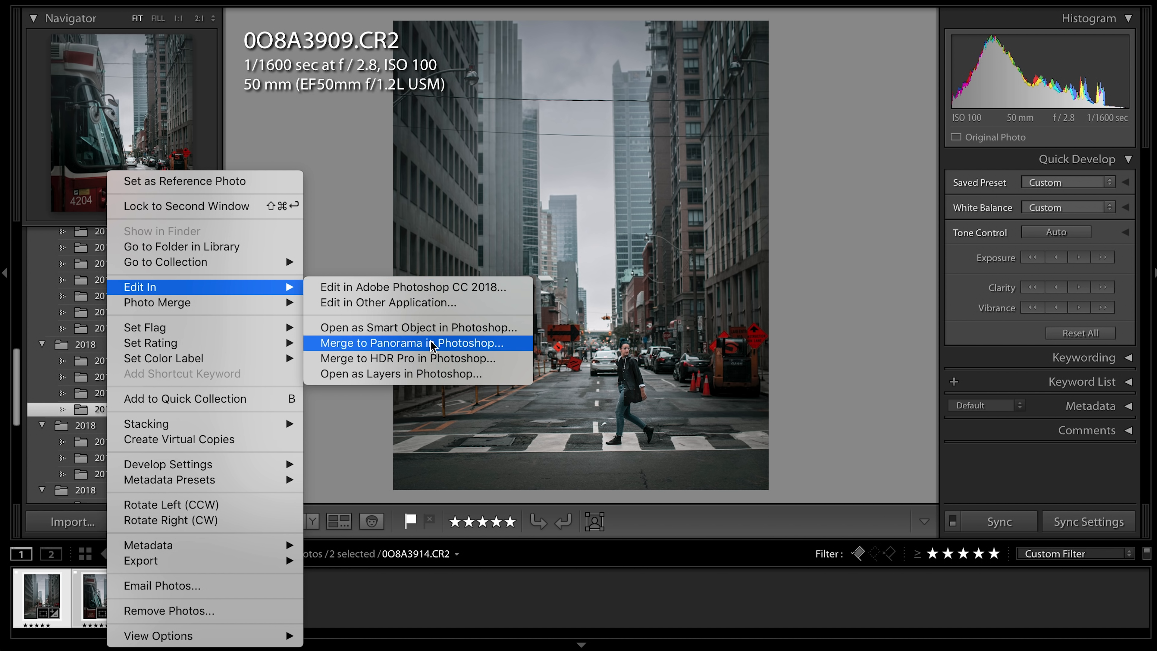
click(435, 374)
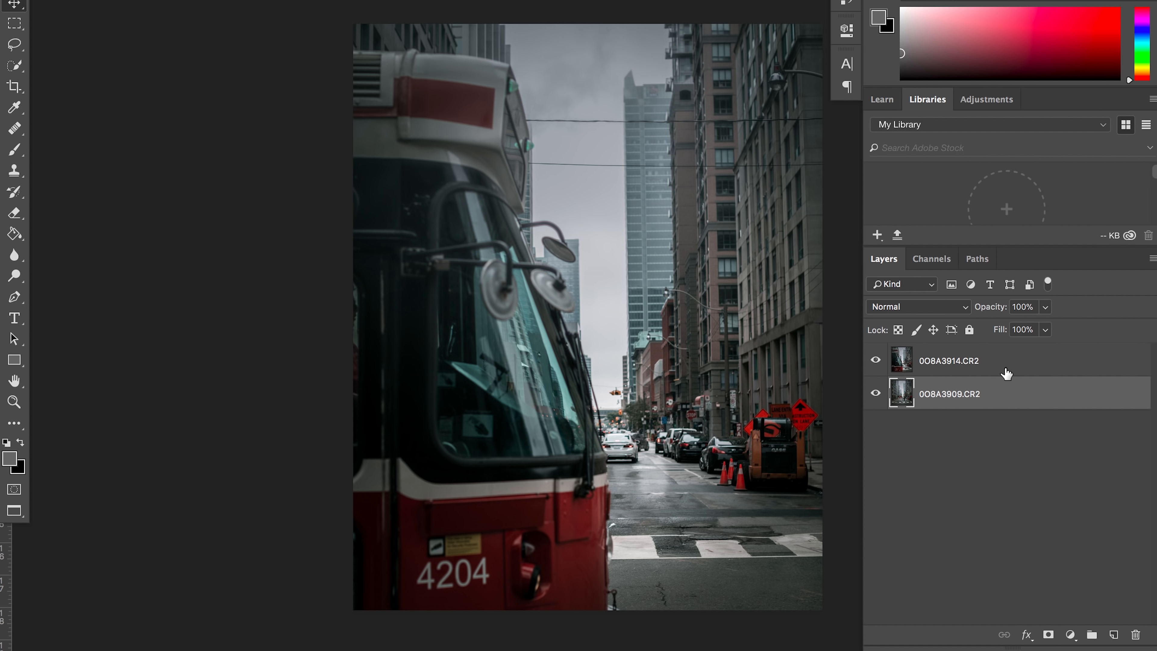
- Add a white layer mask to the streetcar layer 0O8A3914.CR2
click(1006, 373)
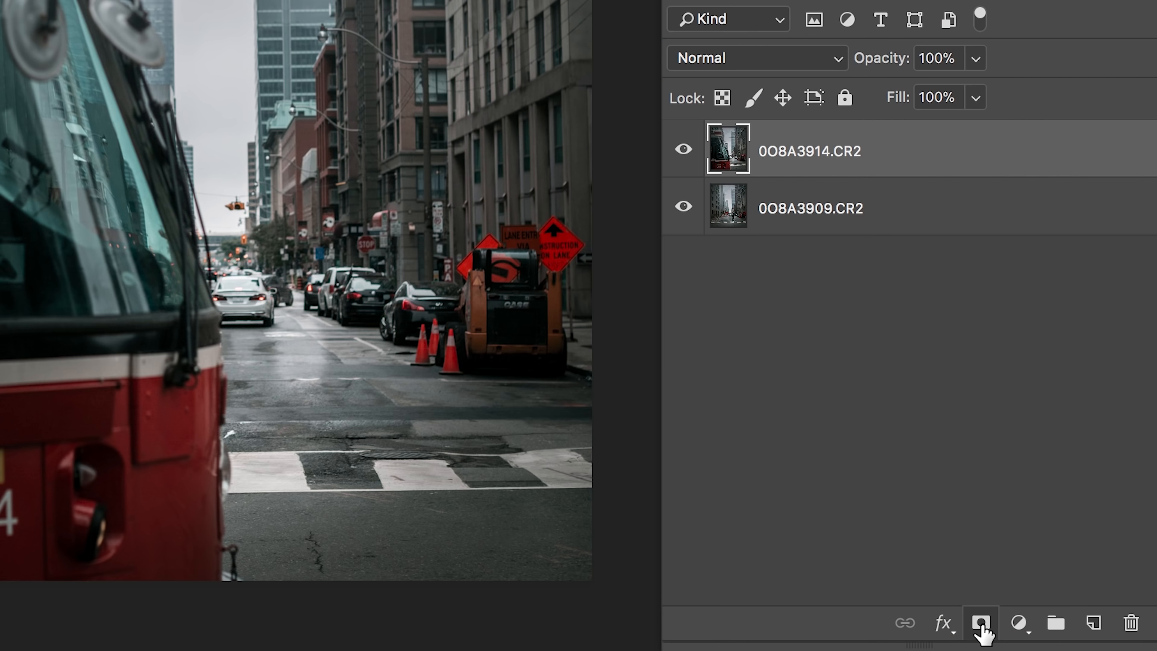
click(980, 624)
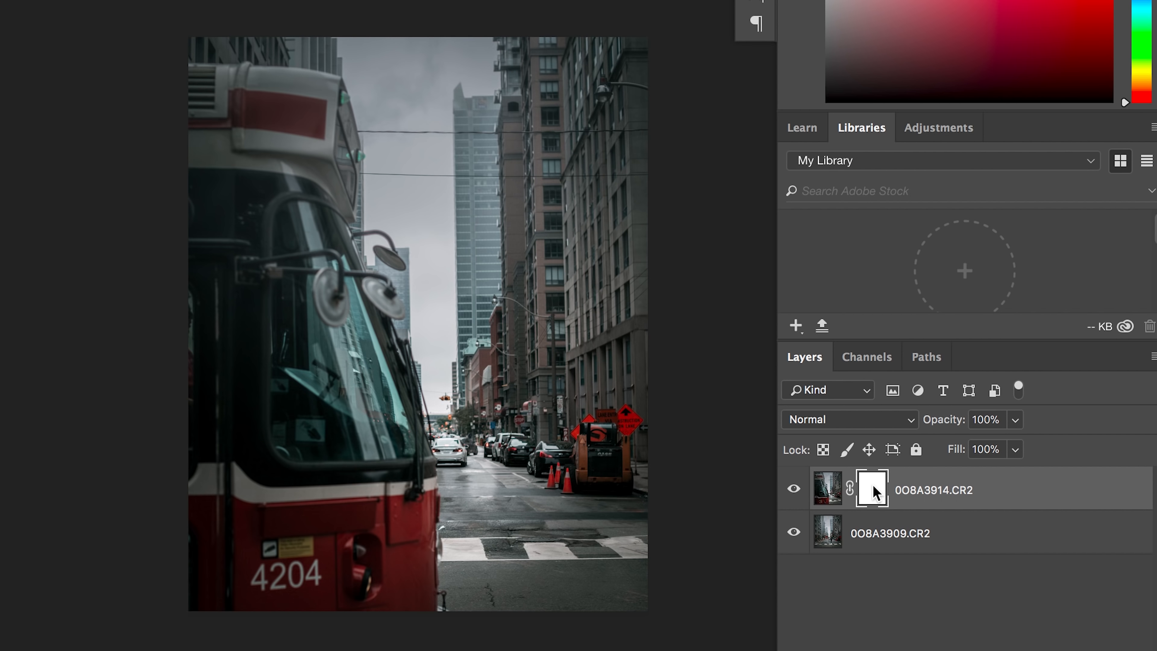
- Try brushing on the layer mask over the streetcar to reveal the street photo underneath
key(ctrl+i)
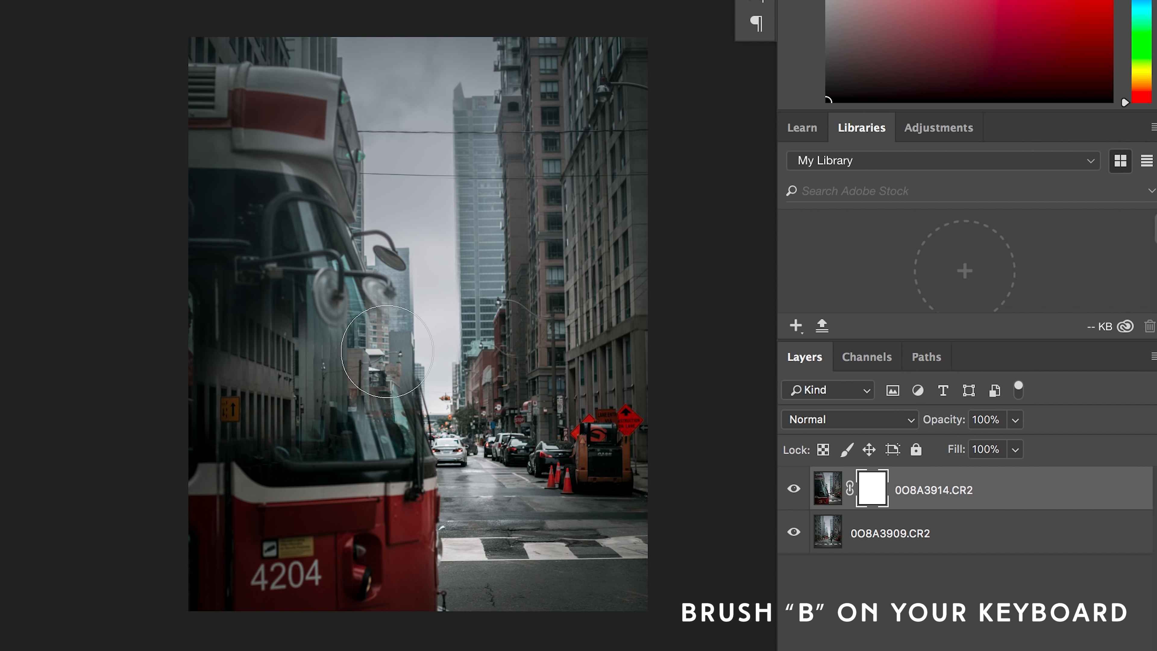
mouse_move(211, 414)
mouse_down()
mouse_move(305, 266)
mouse_move(292, 214)
mouse_move(219, 305)
mouse_move(305, 179)
mouse_move(200, 305)
mouse_move(258, 336)
mouse_up()
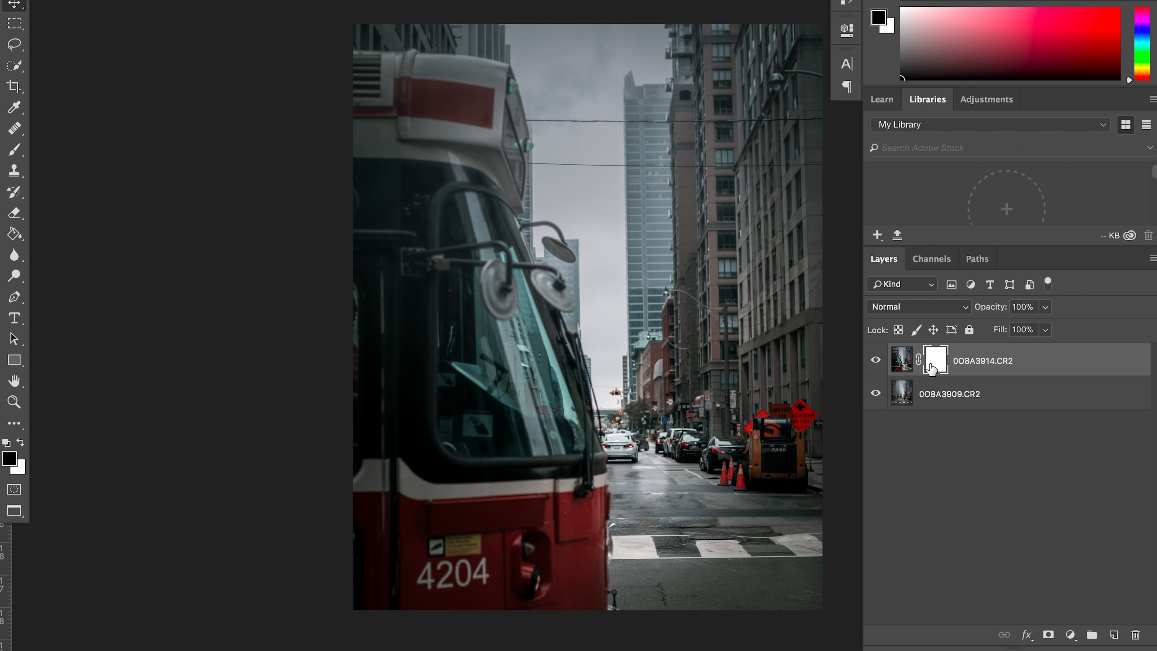
- Paint black with the Brush on the 0O8A3914.CR2 layer mask to hide the buildings beside the streetcar
key(b)
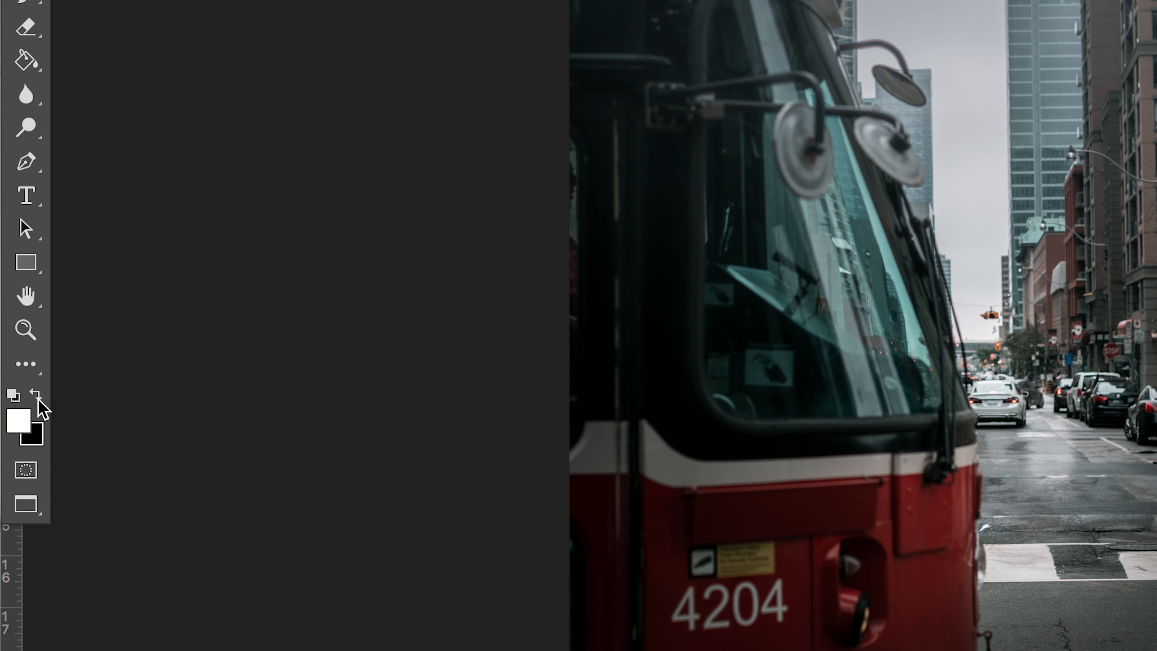
click(37, 398)
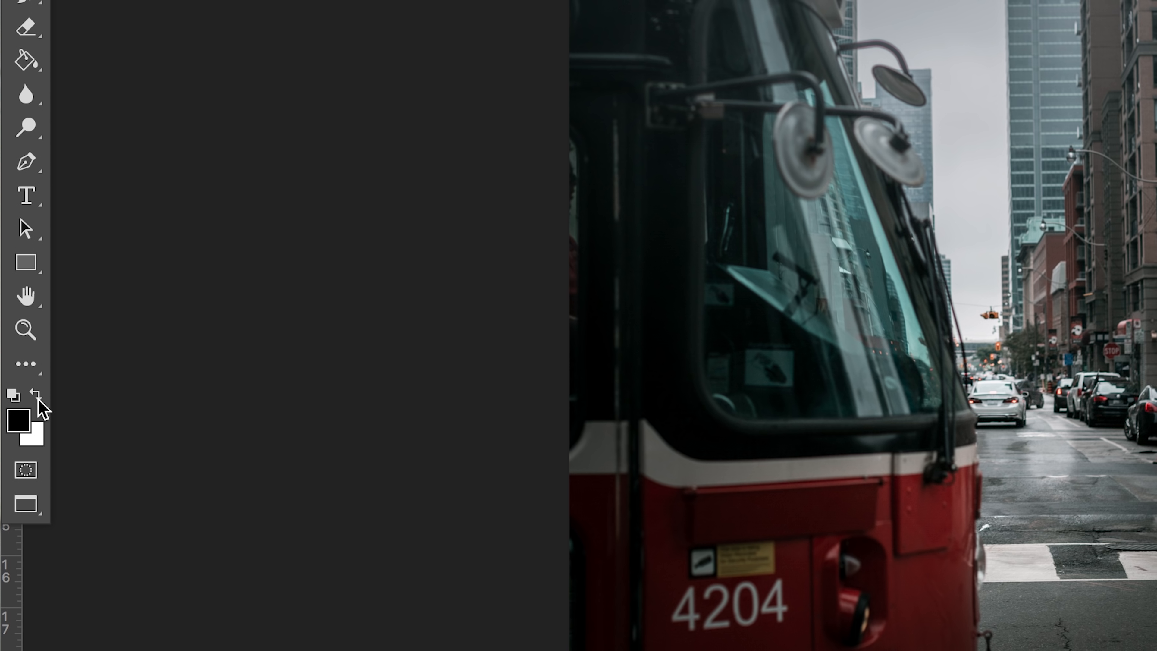
click(36, 398)
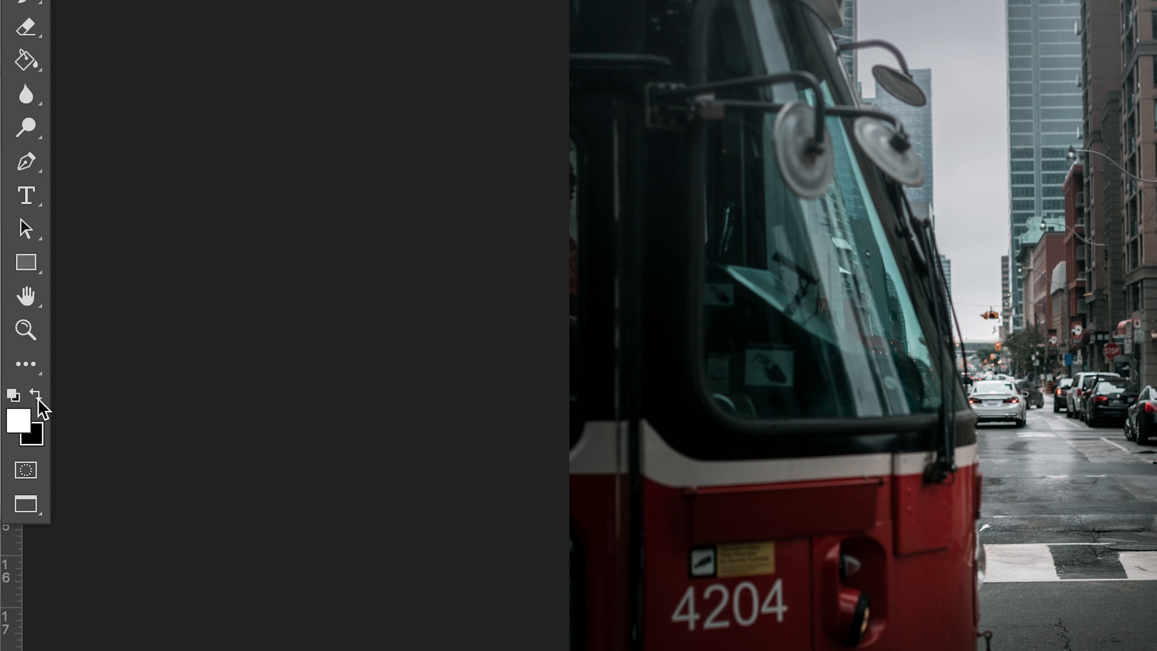
click(36, 398)
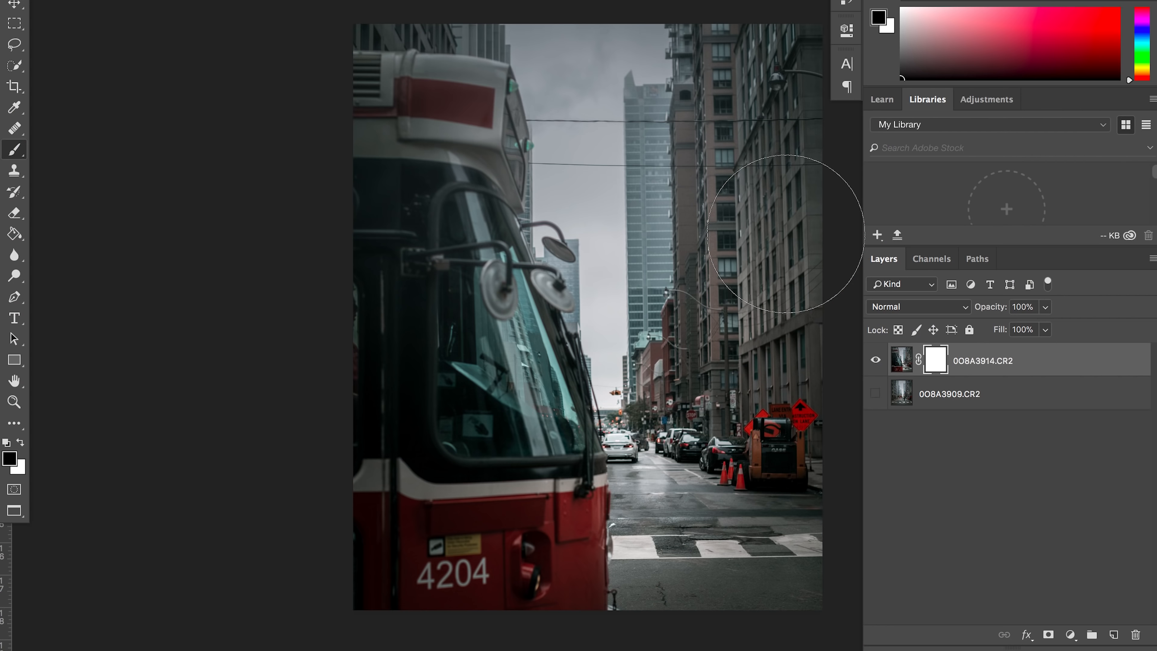
drag(960, 212, 786, 234)
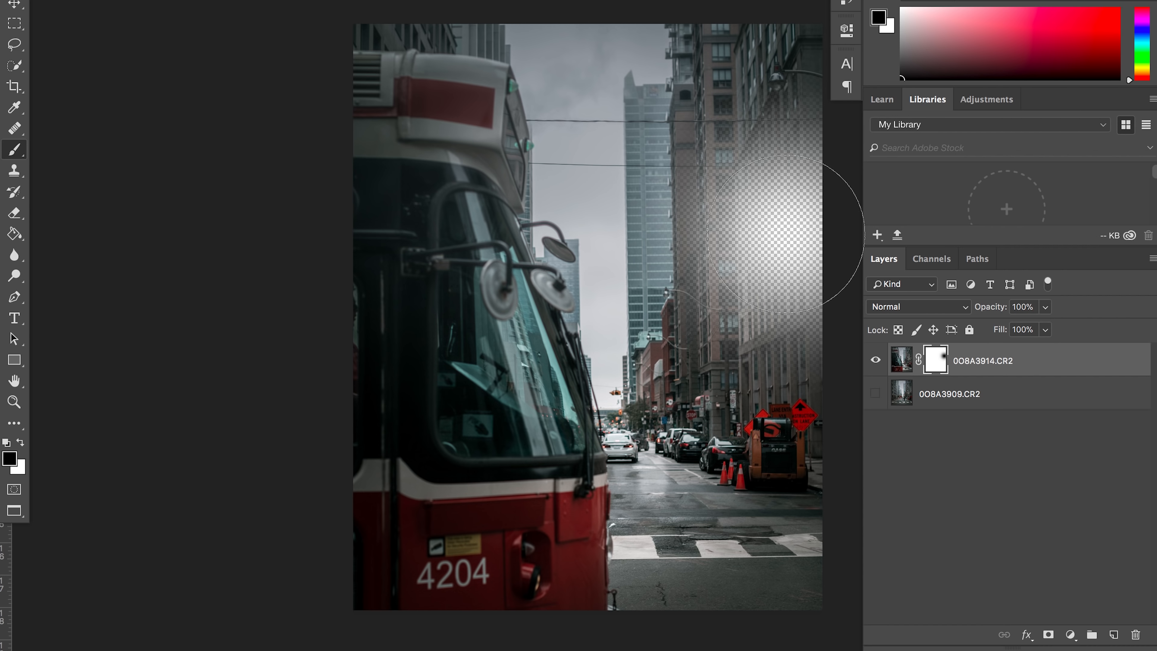
mouse_move(762, 220)
mouse_down()
mouse_move(788, 94)
mouse_move(777, 324)
mouse_move(813, 368)
mouse_up()
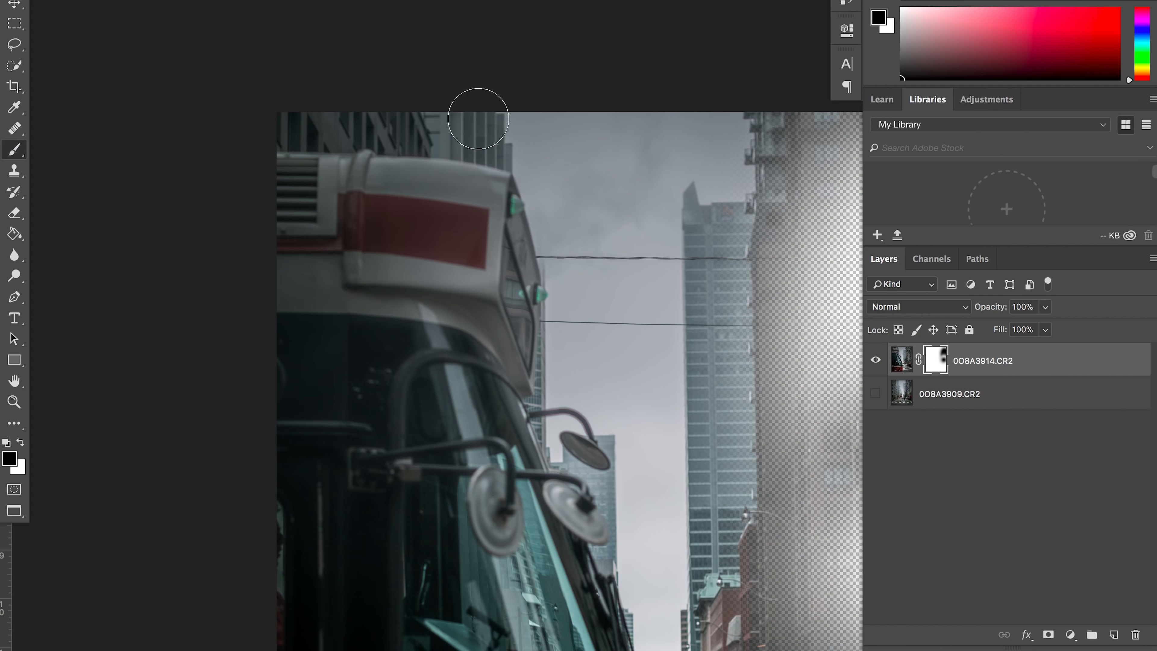
- Mask out the remaining sky and street around the streetcar with black, varying the brush size to follow its outline and mirrors
key(bracketleft)
key(bracketleft)
key(bracketleft)
mouse_move(299, 117)
mouse_down()
mouse_move(276, 120)
mouse_move(276, 133)
mouse_move(380, 134)
mouse_up()
drag(529, 158, 394, 133)
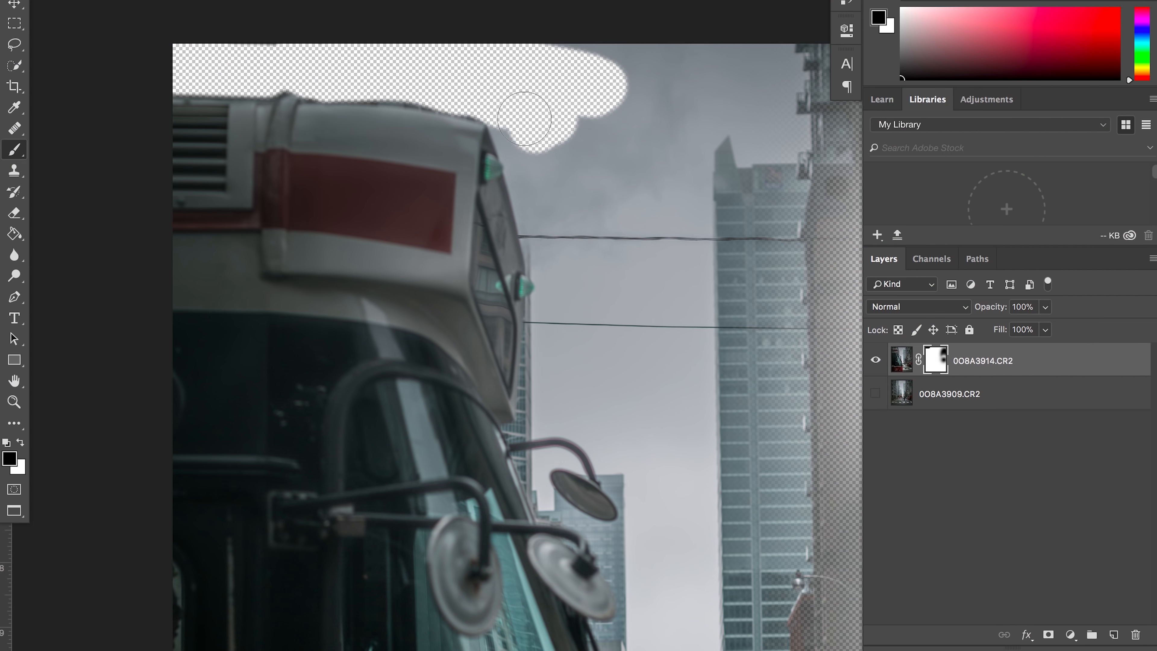
mouse_move(530, 108)
mouse_down()
mouse_move(562, 301)
mouse_move(543, 399)
mouse_move(611, 405)
mouse_up()
key(super+minus)
key(bracketright)
key(bracketright)
key(bracketright)
key(bracketright)
key(bracketright)
mouse_move(639, 321)
mouse_down()
mouse_move(635, 329)
mouse_move(816, 151)
mouse_move(697, 397)
mouse_move(697, 349)
mouse_up()
scroll(674, 274, down, 4)
scroll(674, 274, right, 6)
mouse_move(653, 193)
mouse_down()
mouse_move(794, 93)
mouse_move(777, 296)
mouse_move(716, 550)
mouse_move(533, 456)
mouse_move(500, 307)
mouse_move(660, 380)
mouse_move(693, 305)
mouse_up()
scroll(549, 367, down, 4)
mouse_move(549, 367)
mouse_down()
mouse_move(573, 418)
mouse_move(710, 491)
mouse_up()
scroll(660, 479, down, 5)
scroll(661, 479, right, 1)
mouse_move(610, 470)
mouse_down()
mouse_move(543, 398)
mouse_move(553, 263)
mouse_move(537, 207)
mouse_move(552, 303)
mouse_move(737, 383)
mouse_move(628, 419)
mouse_up()
key(bracketleft)
key(bracketleft)
key(bracketleft)
key(bracketleft)
key(bracketleft)
key(bracketleft)
key(bracketleft)
drag(493, 221, 498, 430)
key(space)
drag(510, 259, 517, 413)
drag(443, 101, 442, 100)
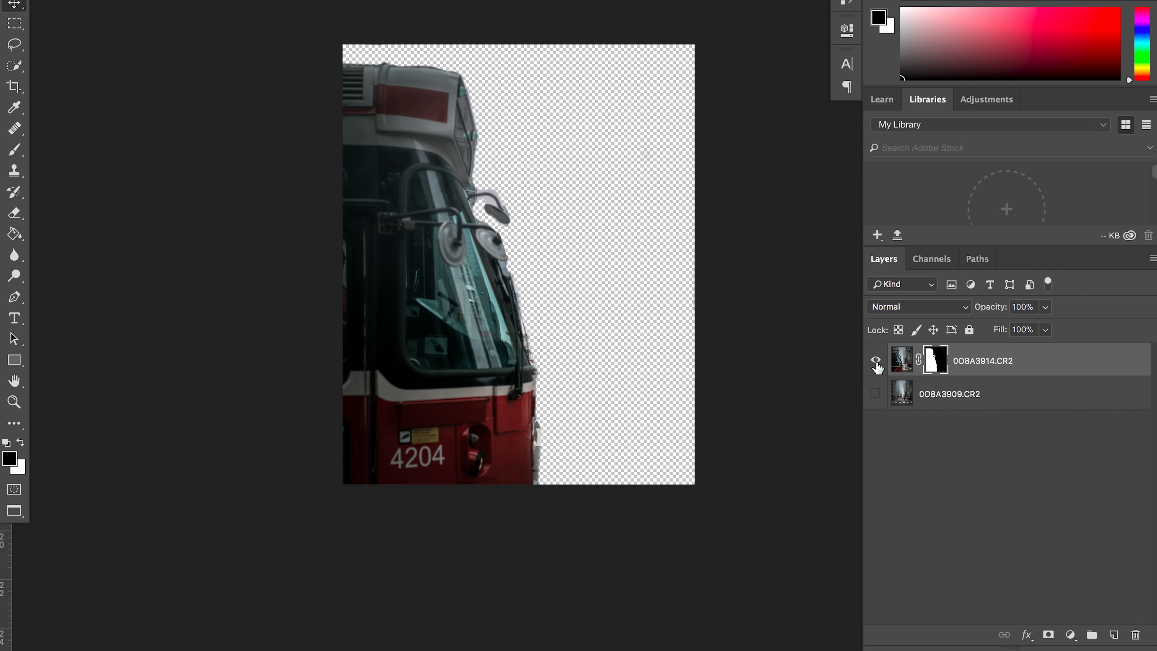
- Toggle the masked streetcar layer's visibility to check the cutout, and show the 0O8A3909.CR2 layer beneath it
click(878, 367)
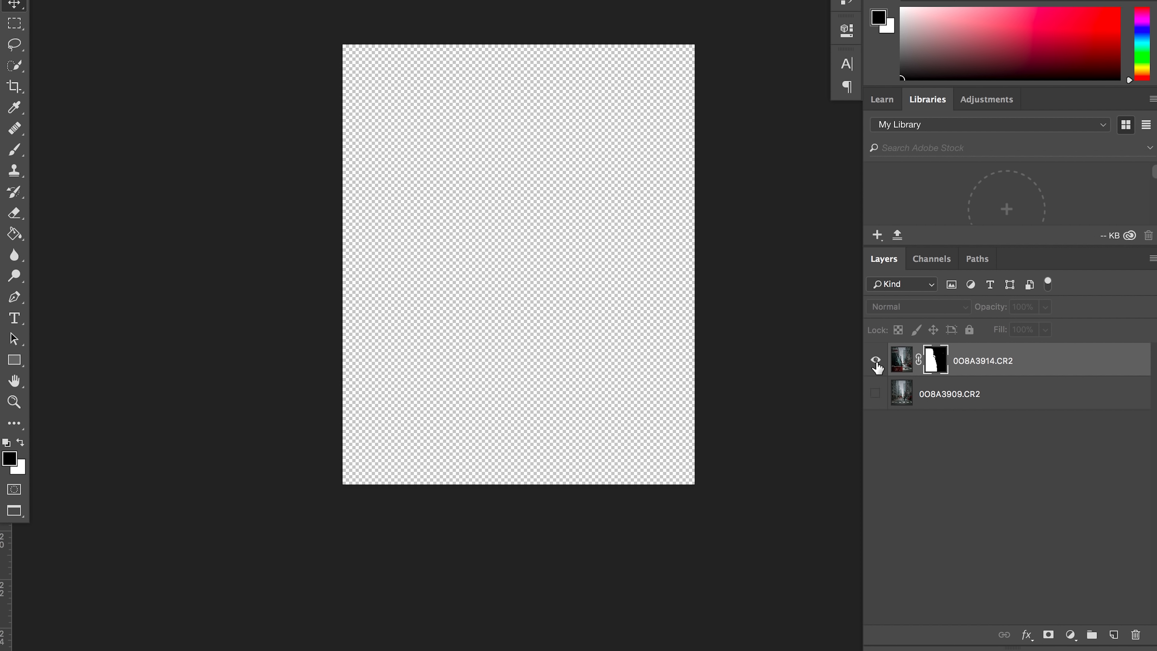
click(878, 367)
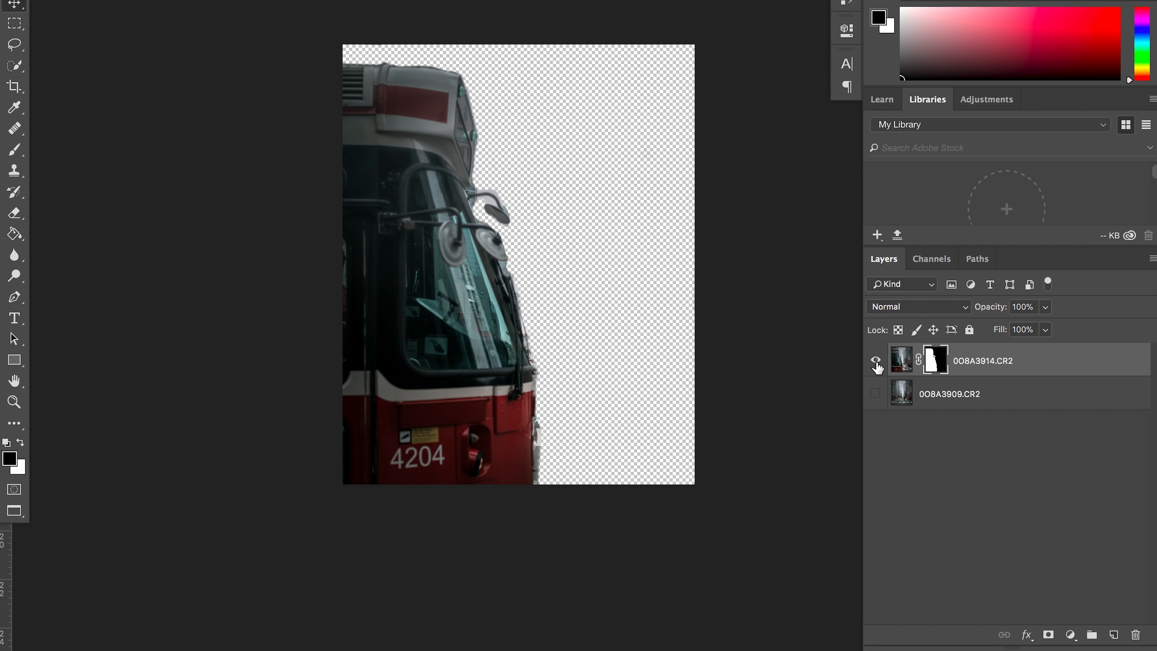
click(877, 393)
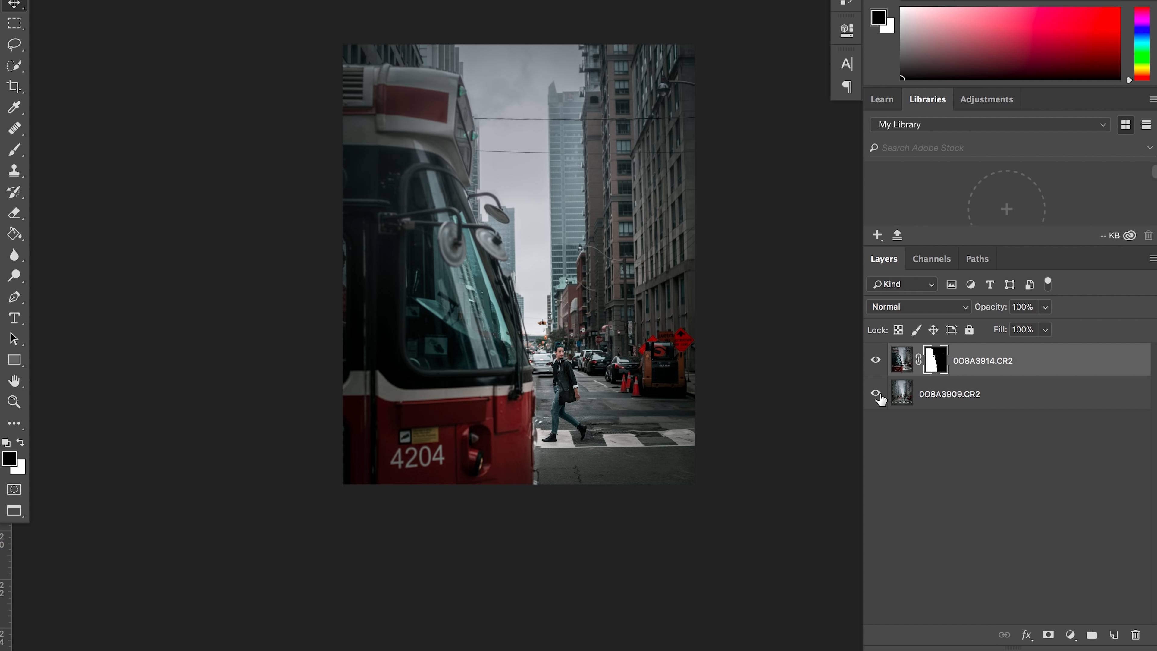
click(878, 364)
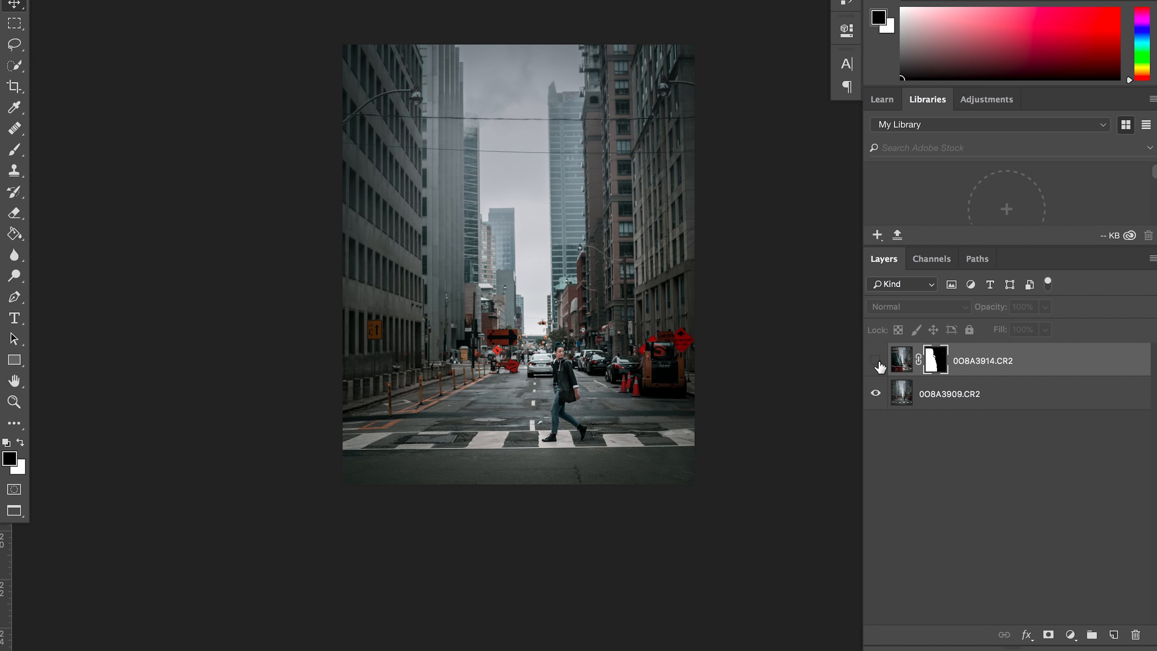
click(878, 364)
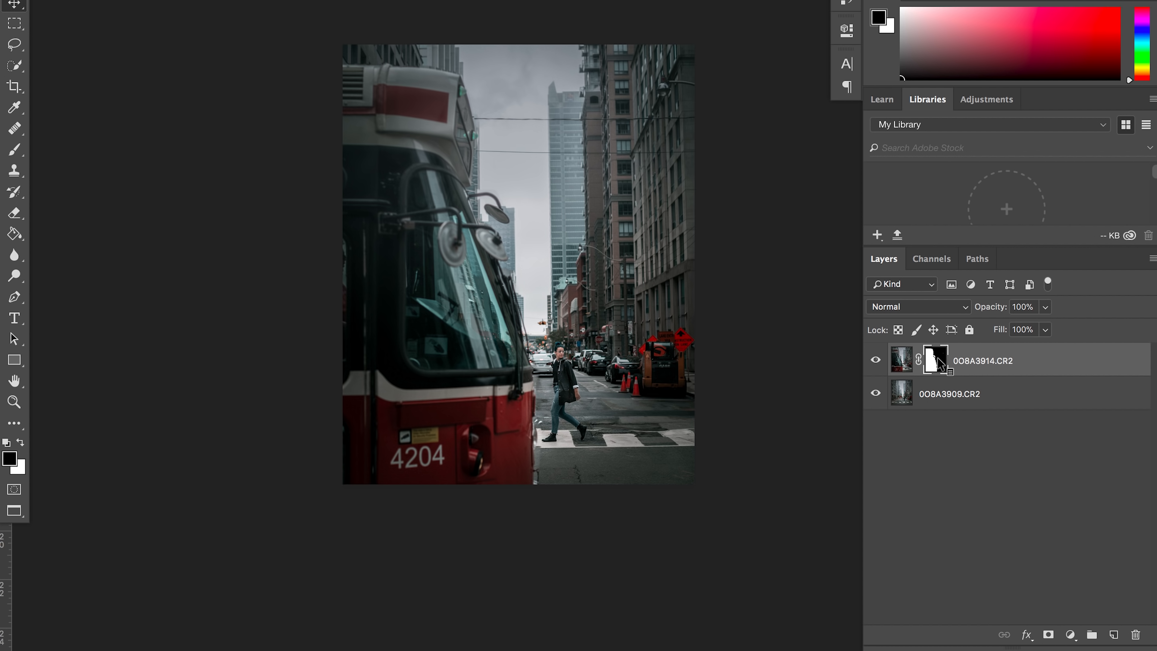
- Compare the composite with and without the mask by disabling and re-enabling the 0O8A3914.CR2 layer mask
right_click(938, 358)
click(955, 368)
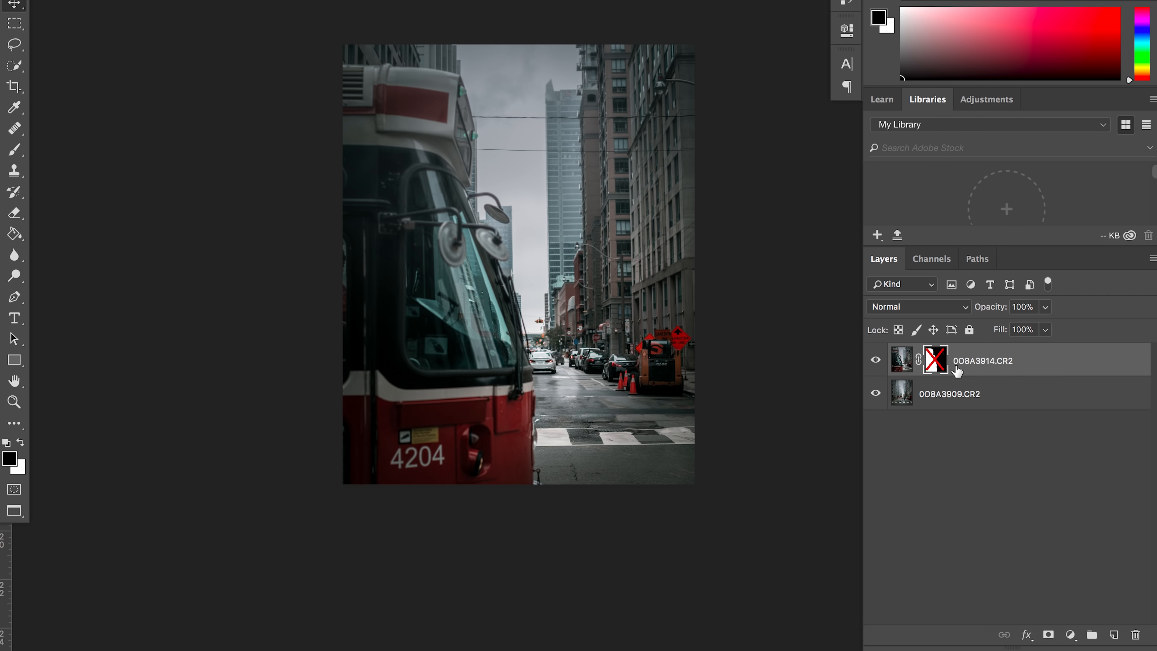
right_click(938, 364)
click(960, 368)
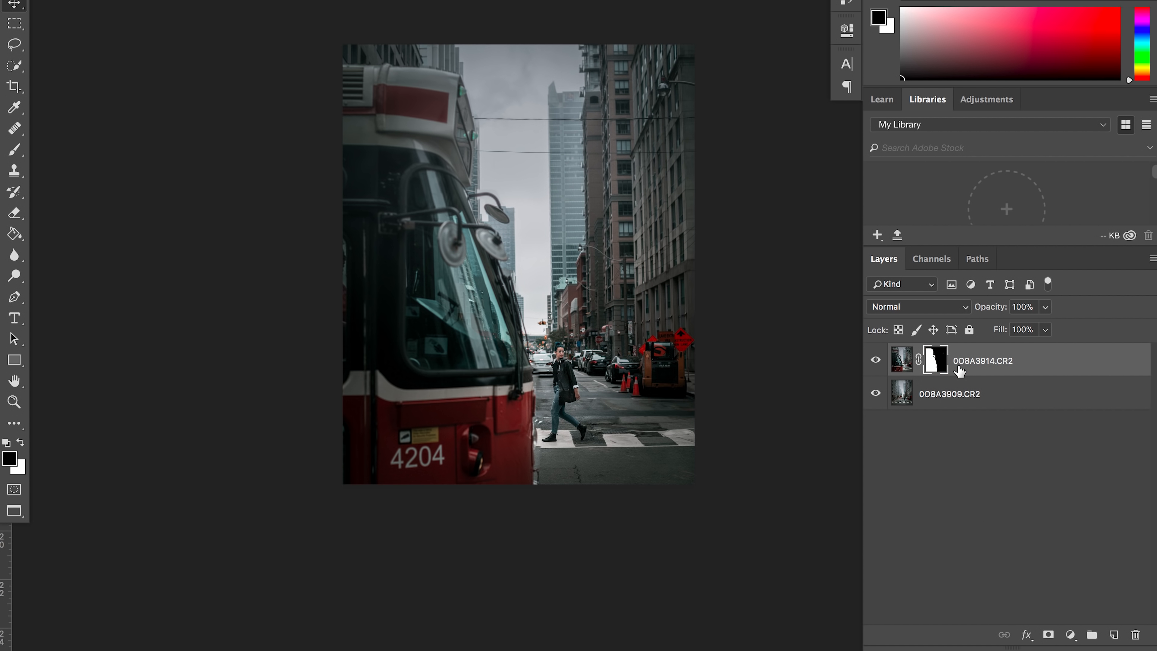
- Flatten a duplicate of the masked 0O8A3914.CR2 layer by merging it with a new blank layer, and hide the masked original
drag(1079, 366, 1114, 635)
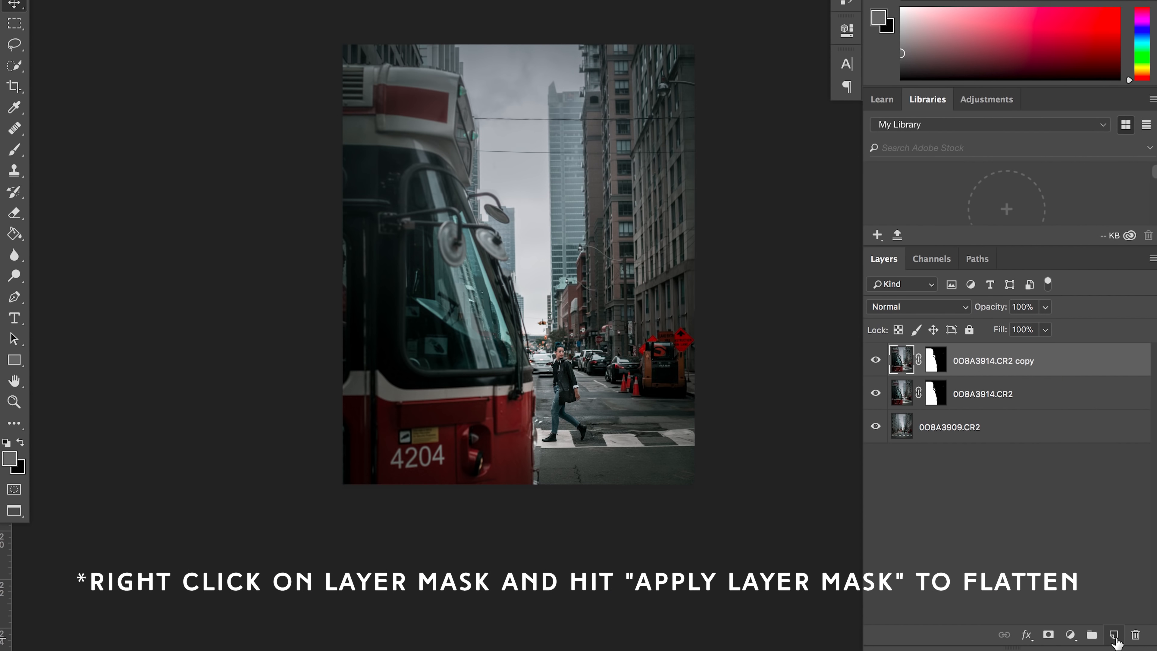
right_click(998, 395)
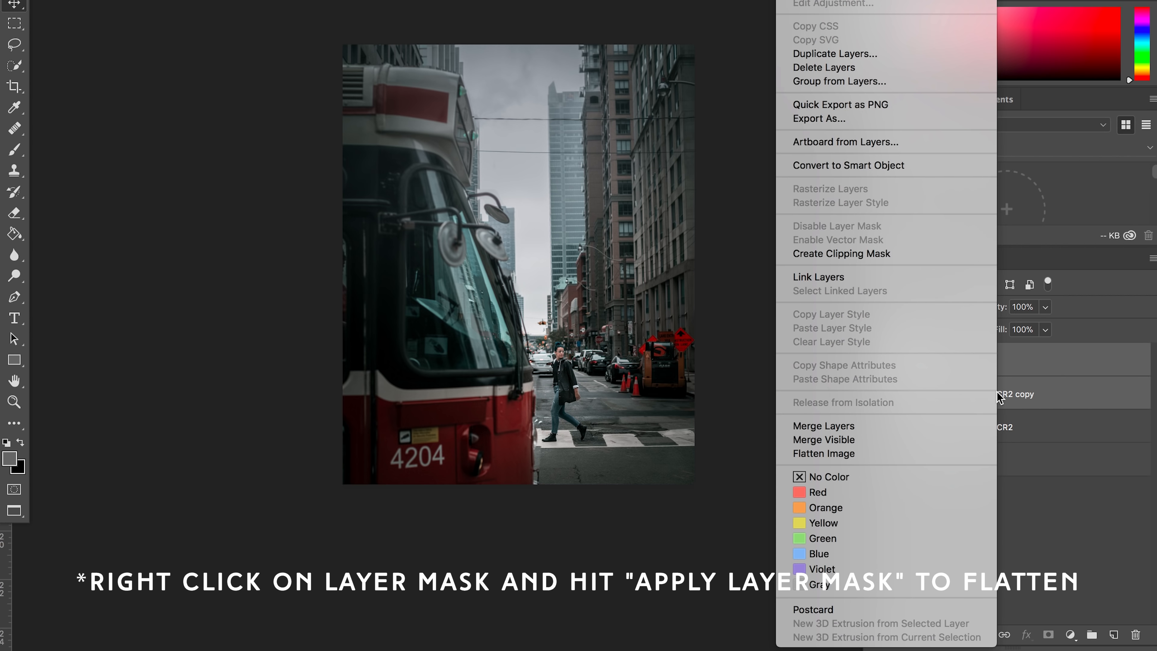
click(960, 426)
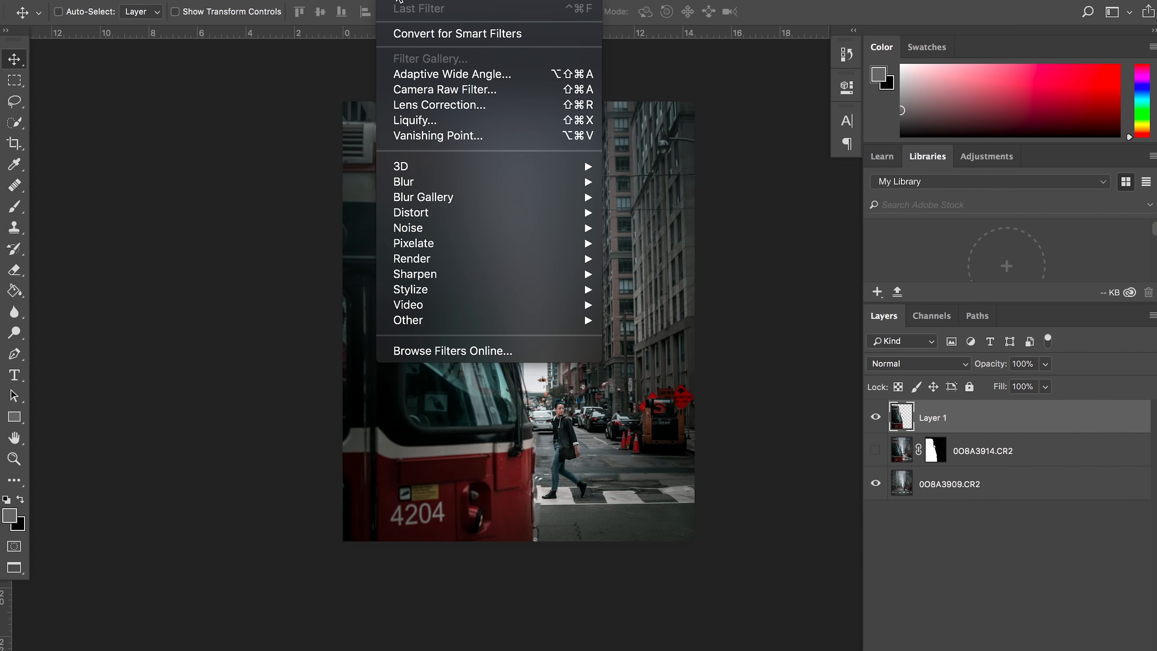
- Apply a Motion Blur with angle 0° and a distance of 1406 pixels to the merged streetcar layer
mouse_move(444, 183)
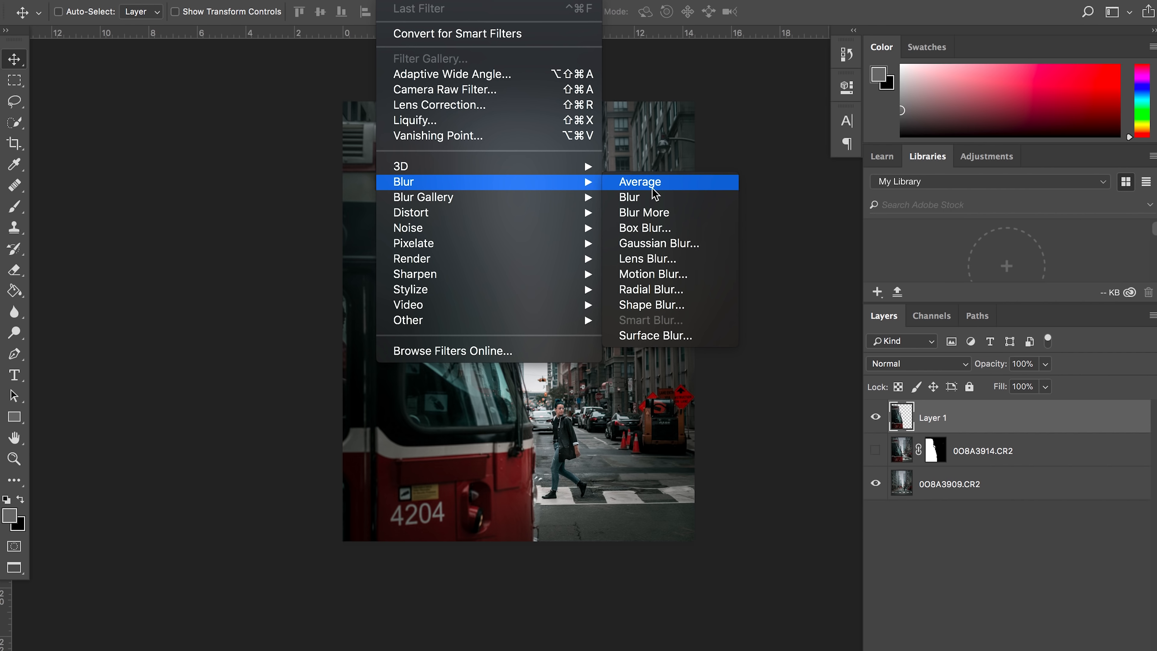
click(678, 280)
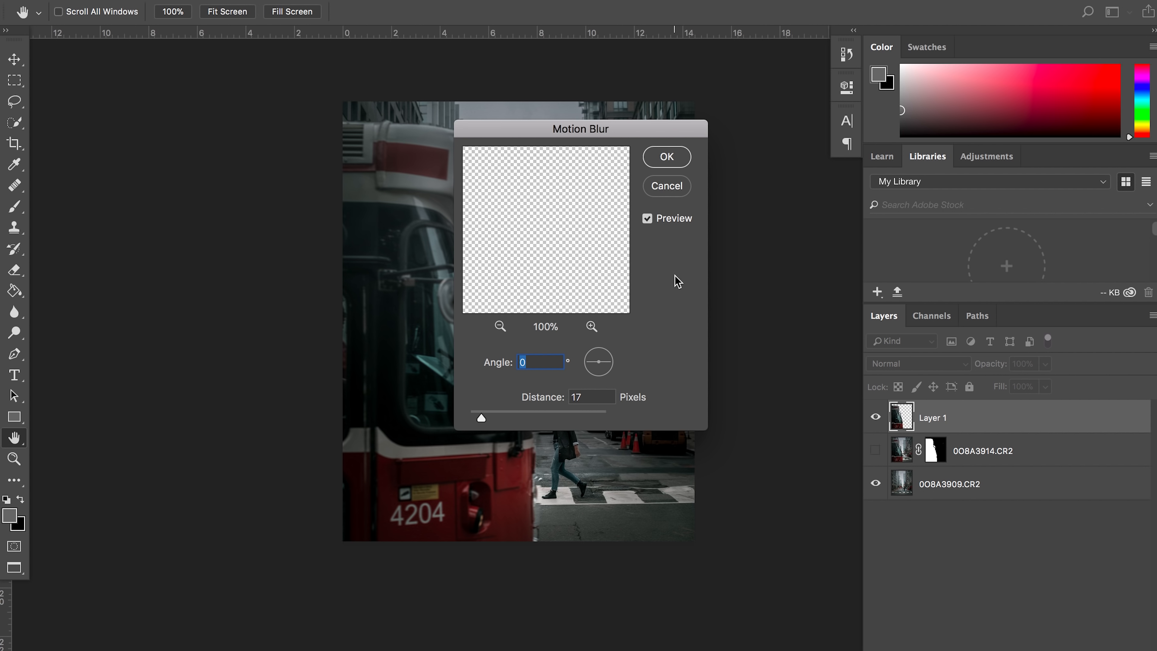
drag(574, 129, 800, 96)
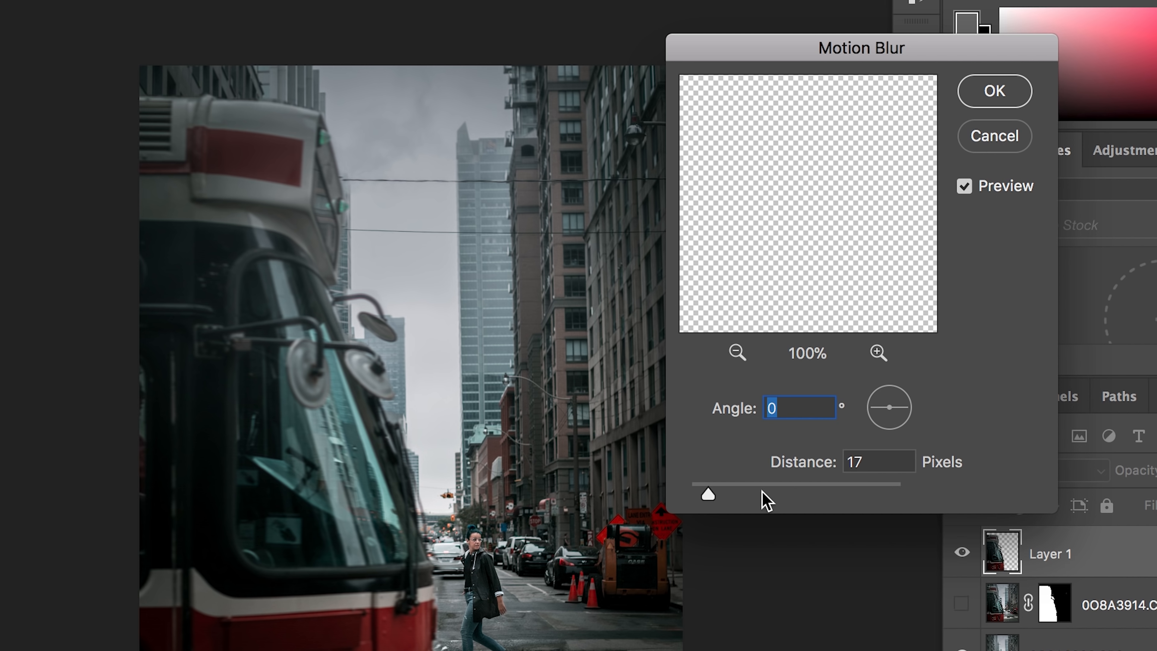
drag(765, 498, 882, 498)
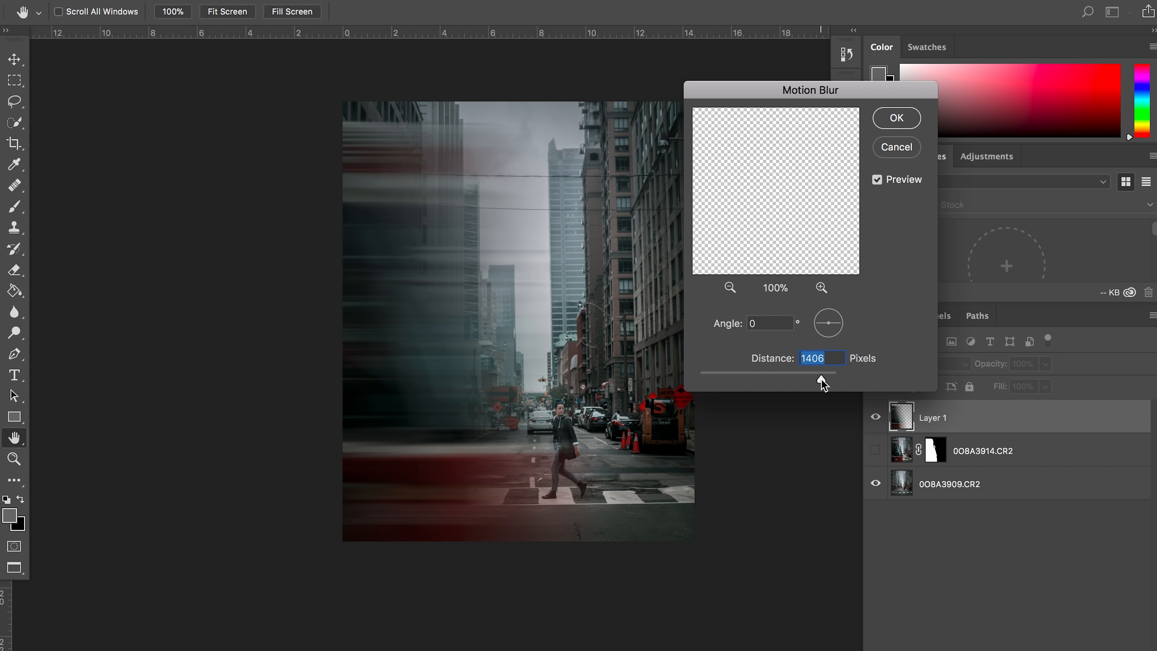
click(896, 118)
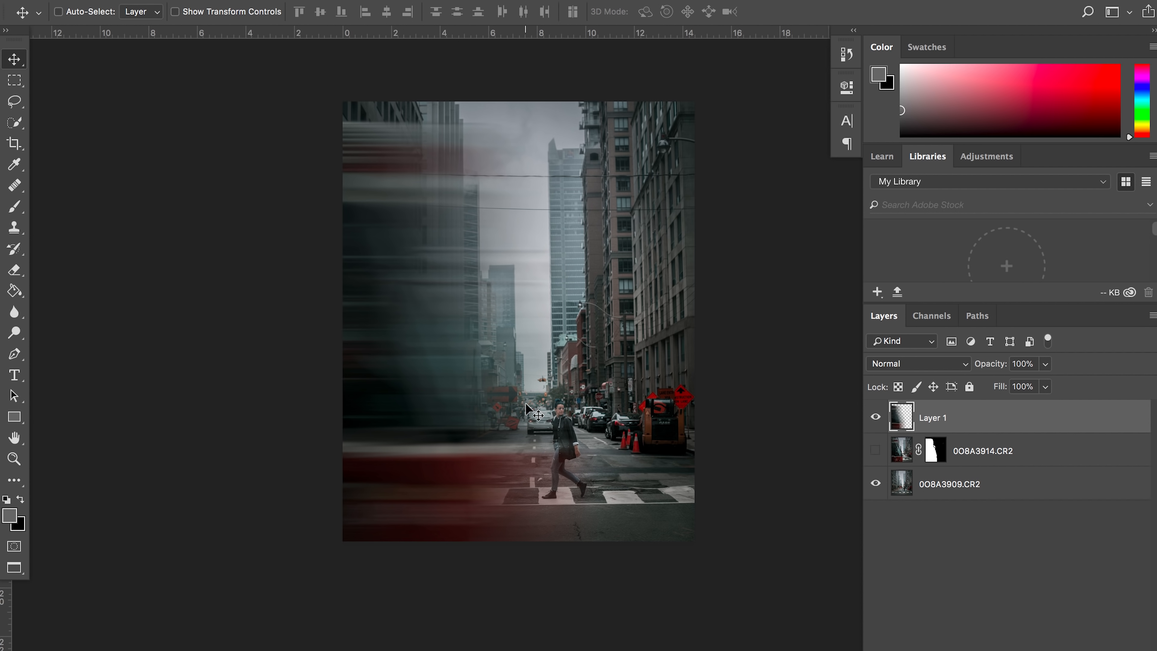
- Shift the blurred streetcar layer slightly to the left and examine its blurred edge against the buildings
drag(488, 423, 473, 424)
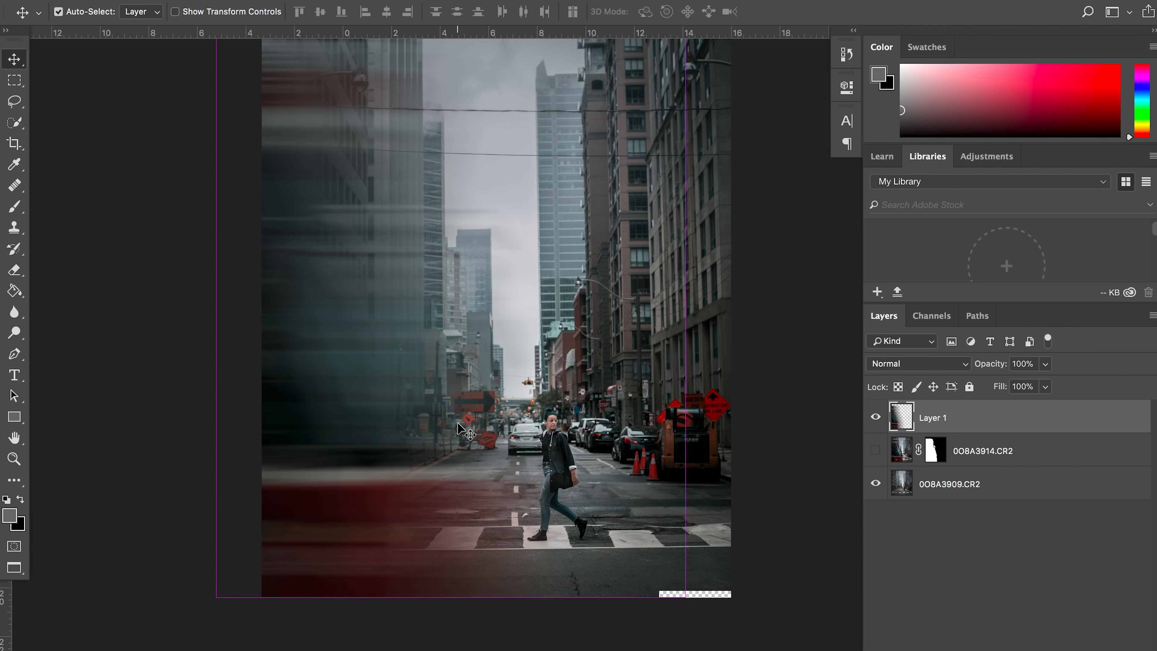
scroll(457, 422, up, 4)
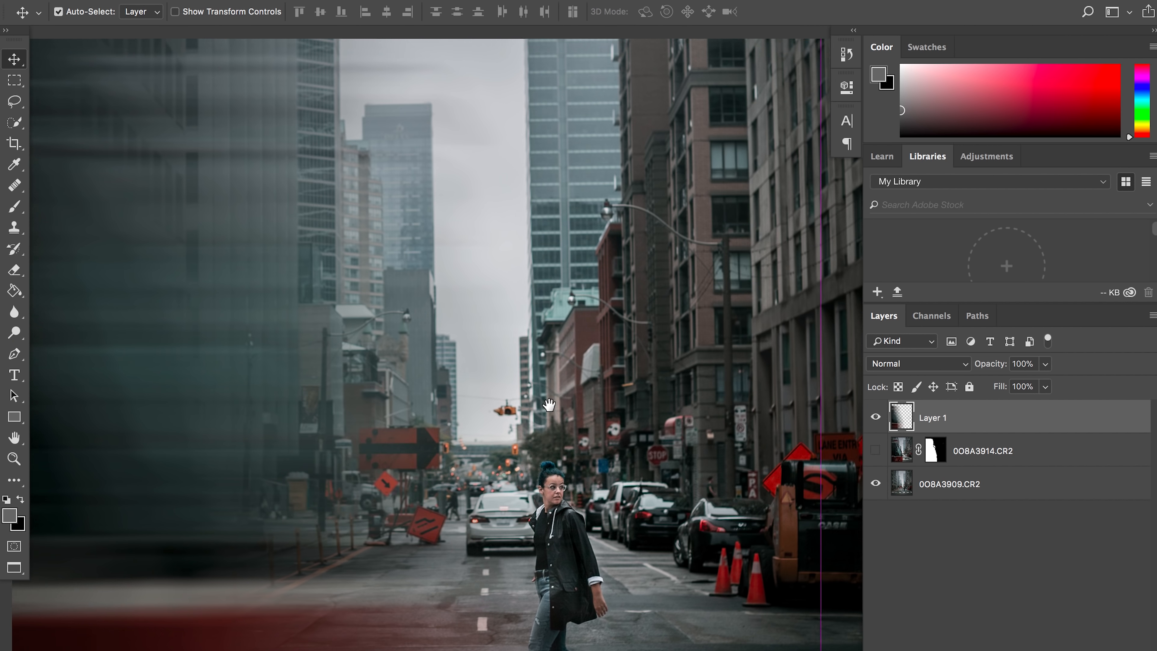
drag(384, 175, 549, 455)
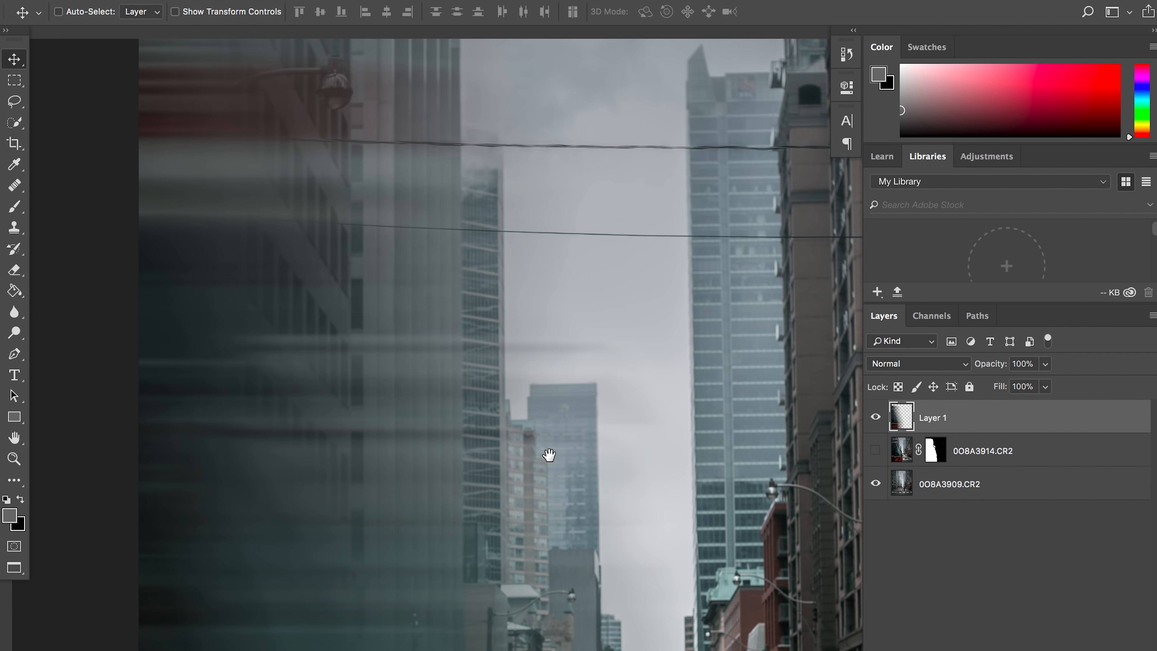